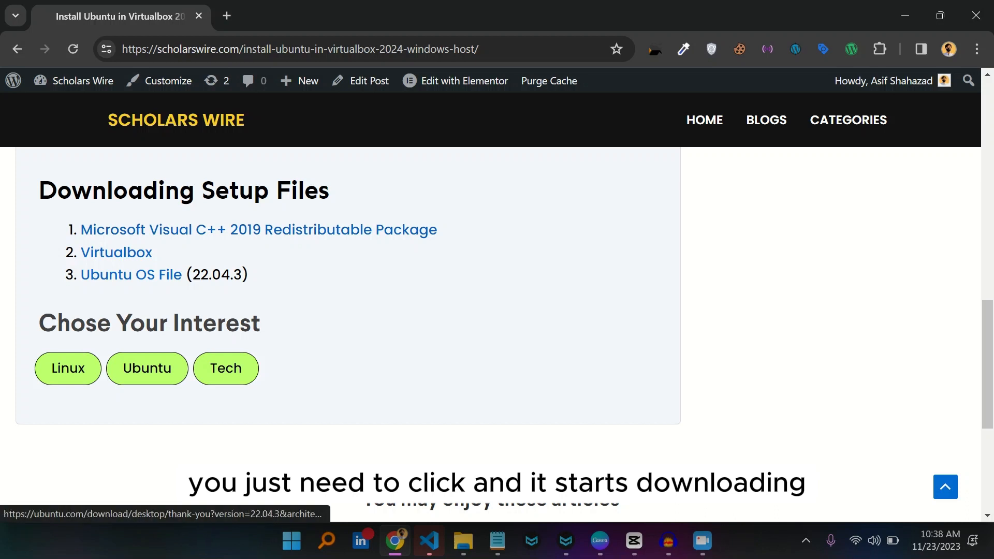
Download the Visual C++ redistributable and reopen the Ubuntu-in-VirtualBox blog post at its download links
click(259, 230)
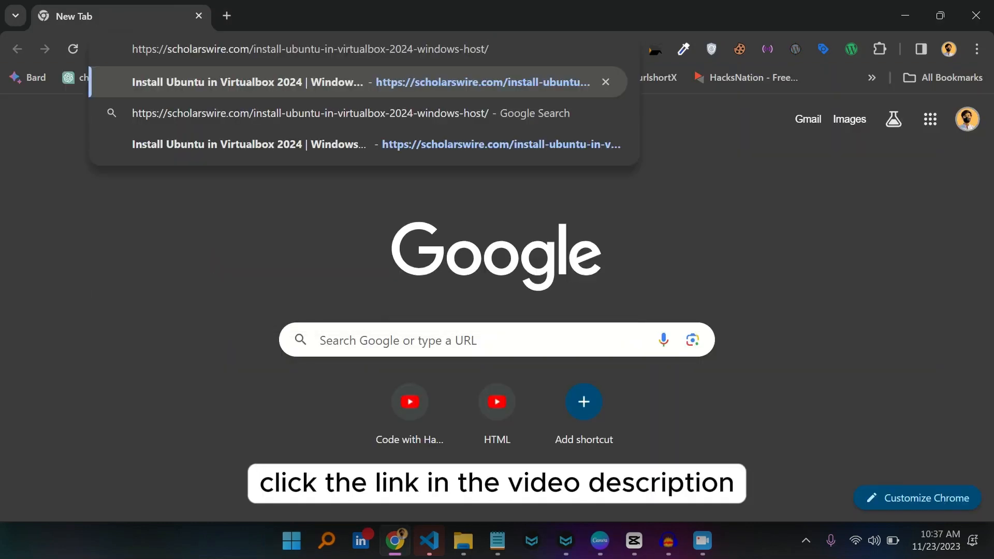
key(Return)
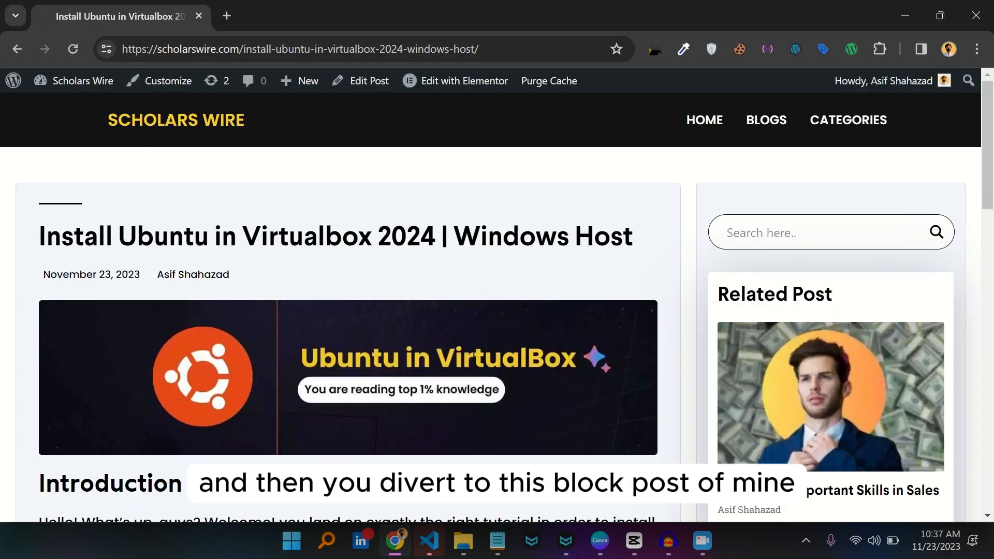
scroll(497, 331, down, 6)
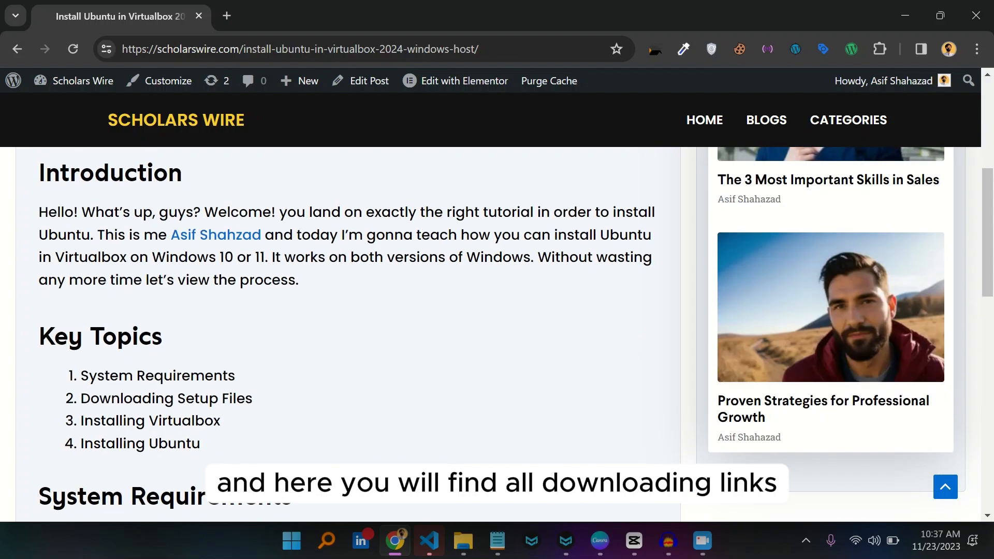
scroll(497, 332, down, 8)
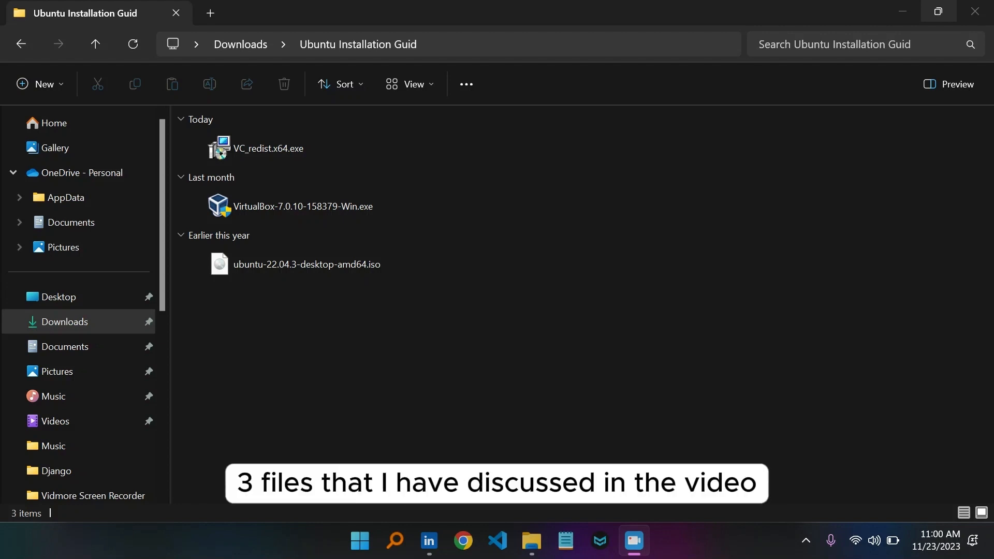
Install the Visual C++ 2015-2022 x64 redistributable from VC_redist.x64.exe, accepting the license terms
click(268, 149)
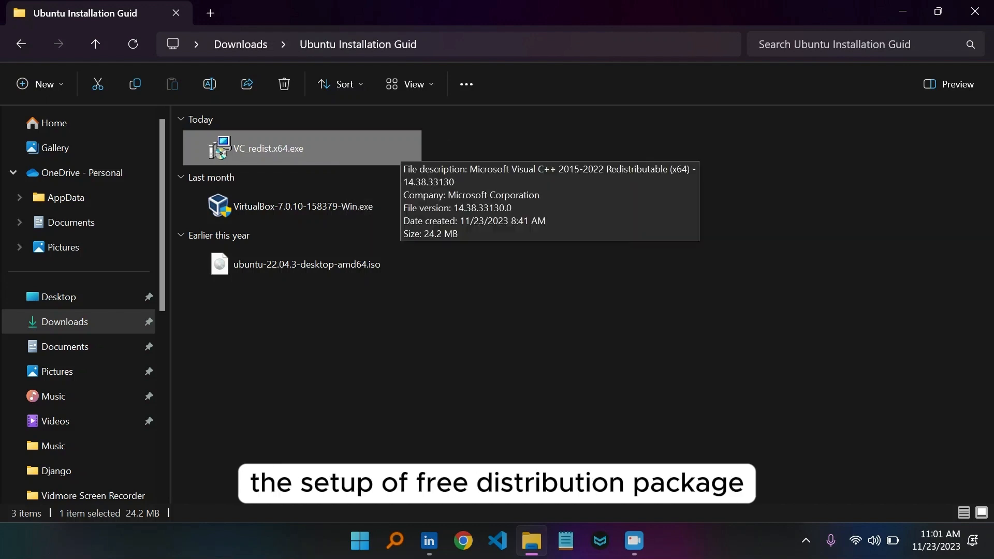
double_click(400, 148)
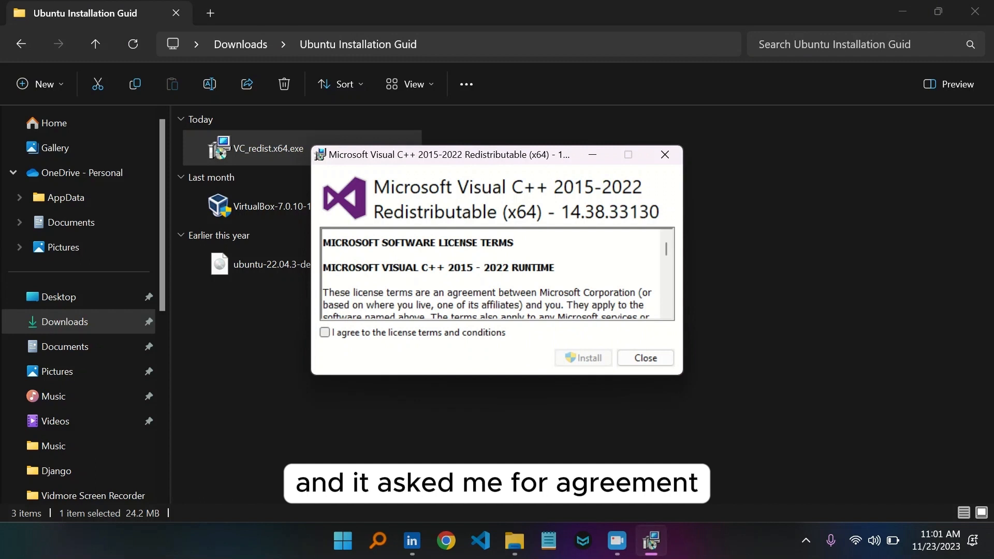
click(325, 332)
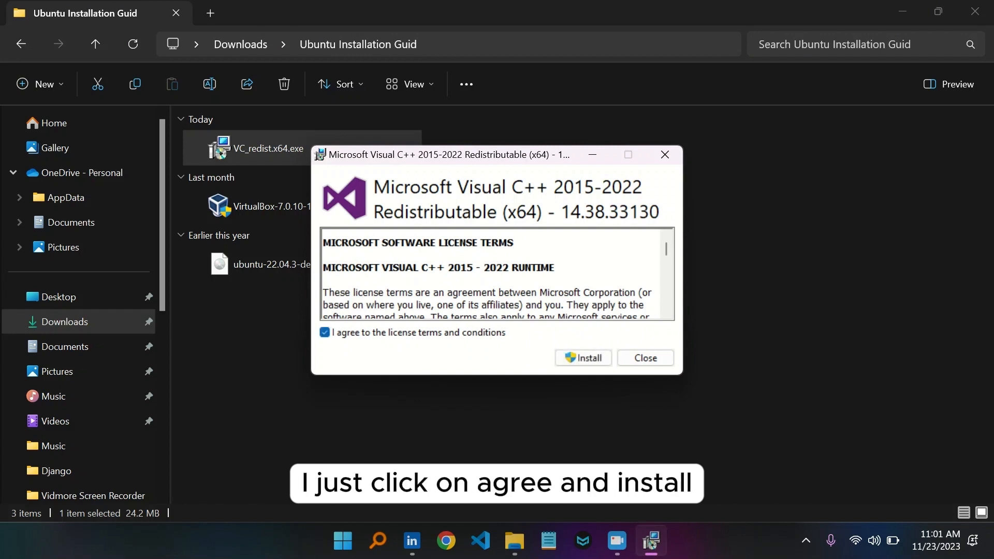
click(583, 358)
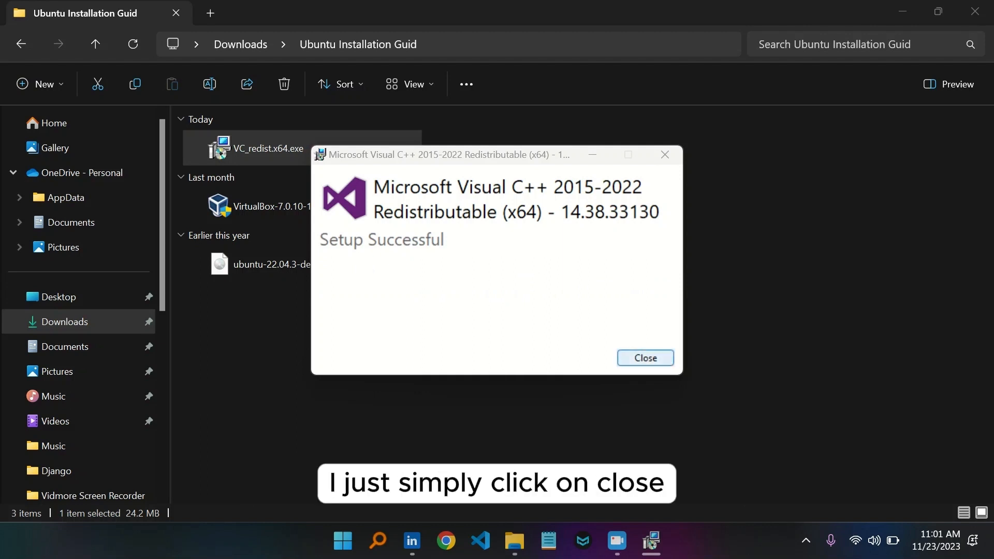
click(646, 358)
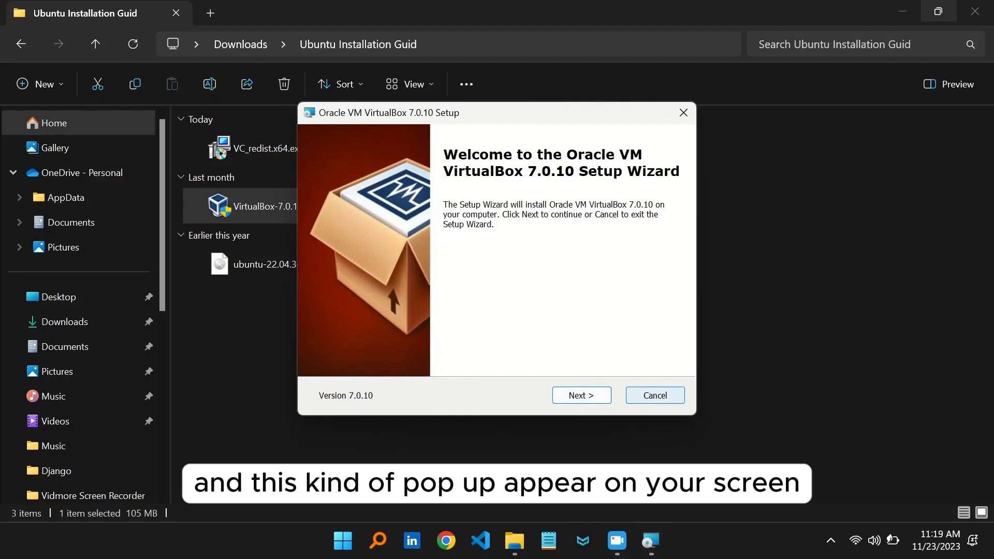
Install VirtualBox 7.0.10 with default features, accepting the network reset, and launch it afterwards
click(581, 396)
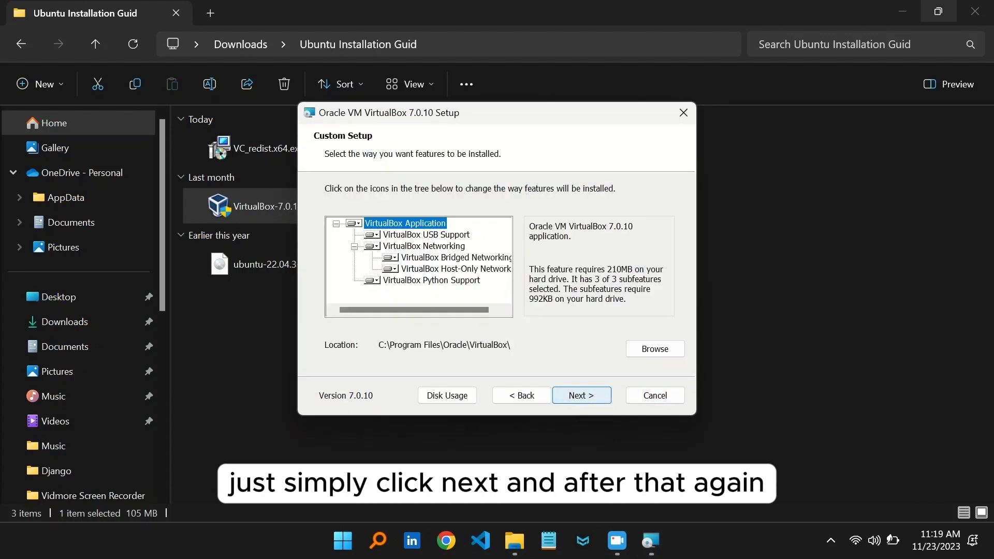
click(581, 396)
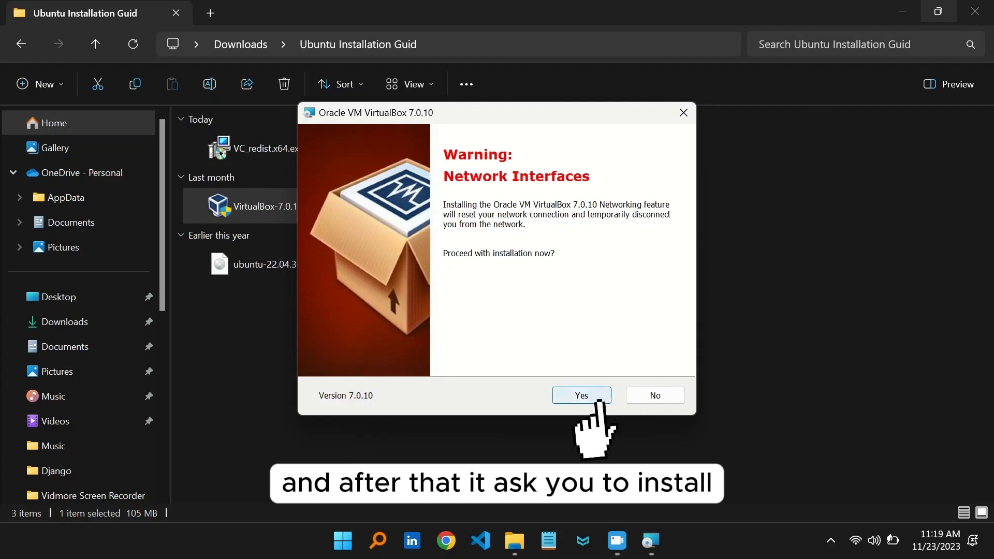
click(581, 395)
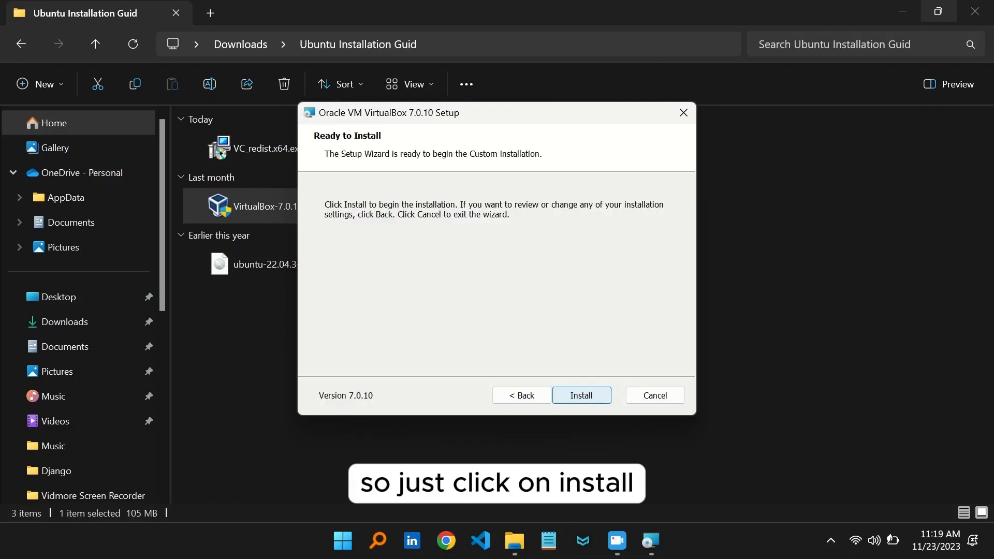
click(581, 395)
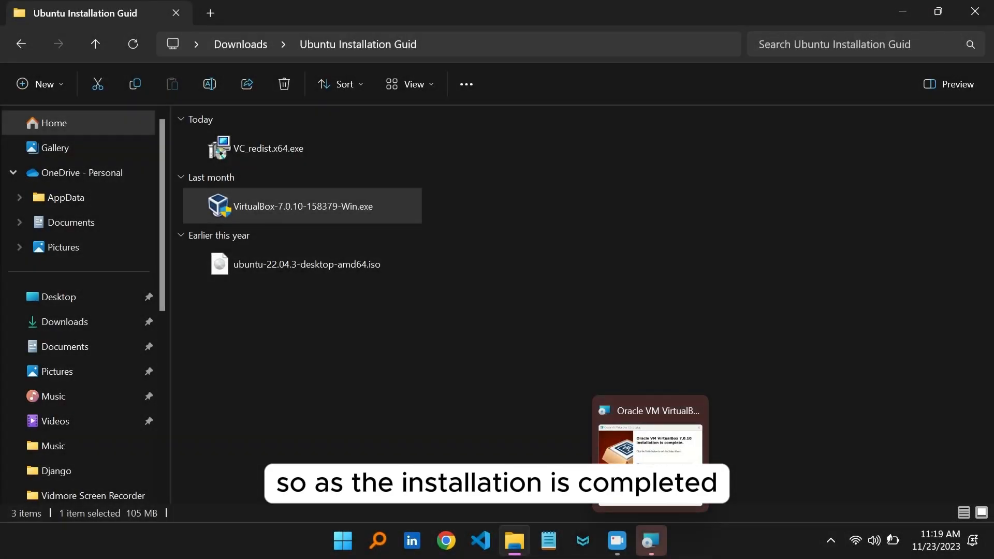
click(651, 541)
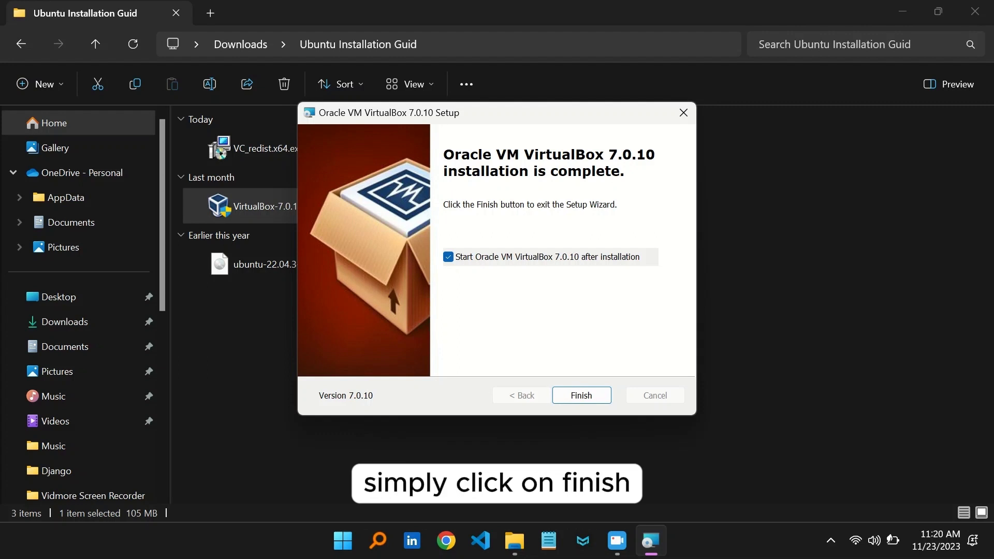
key(Return)
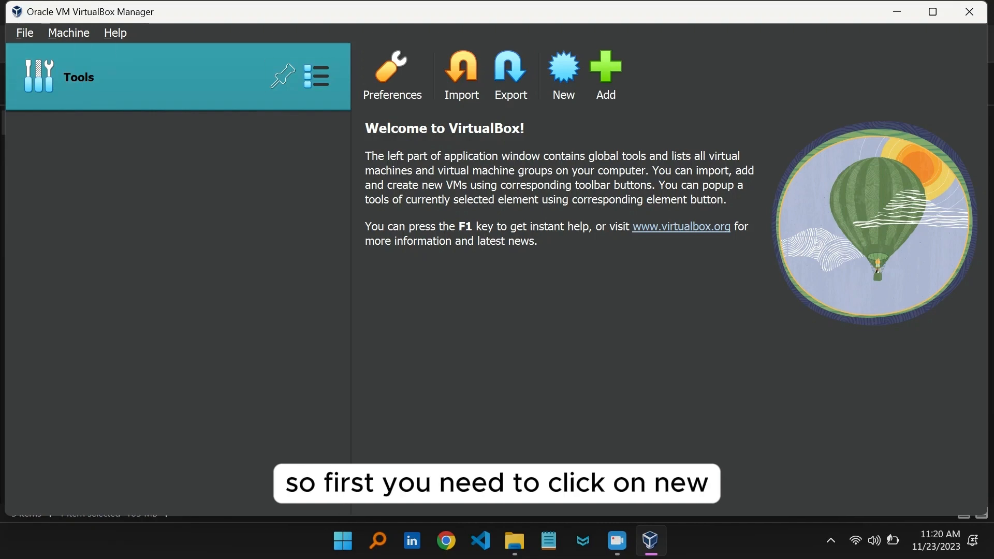
Start a new virtual machine named Ubuntu, set as Linux, Ubuntu (64-bit)
click(568, 98)
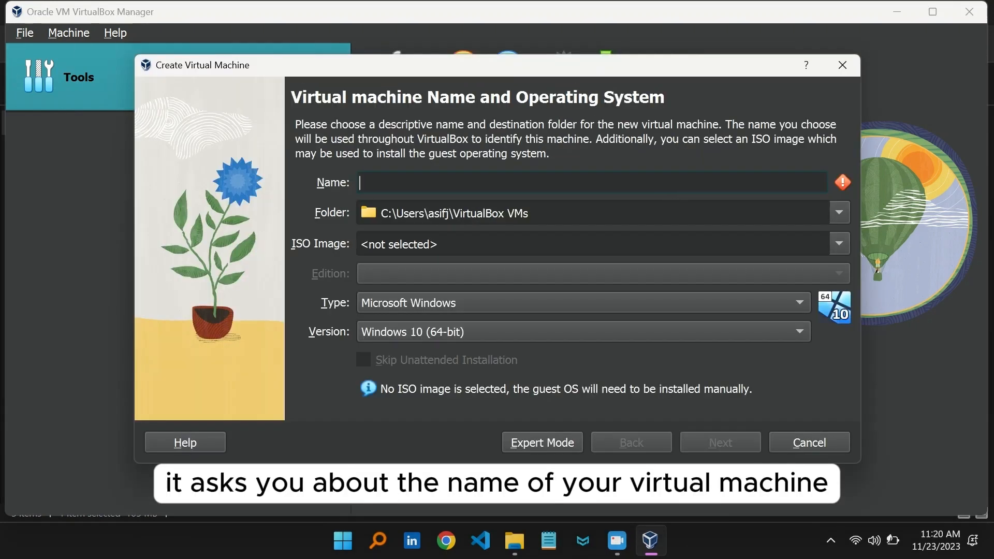
text(Ubuntu)
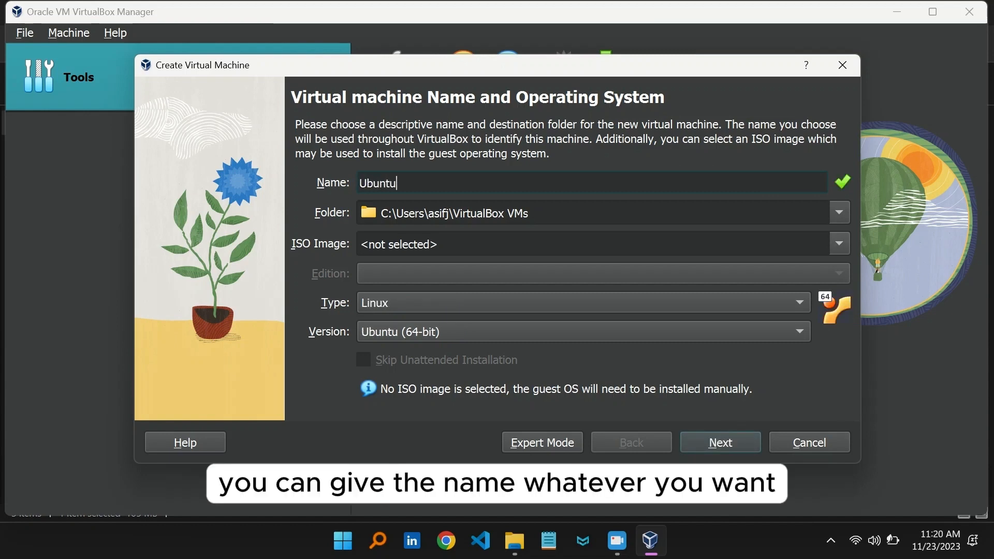
click(466, 244)
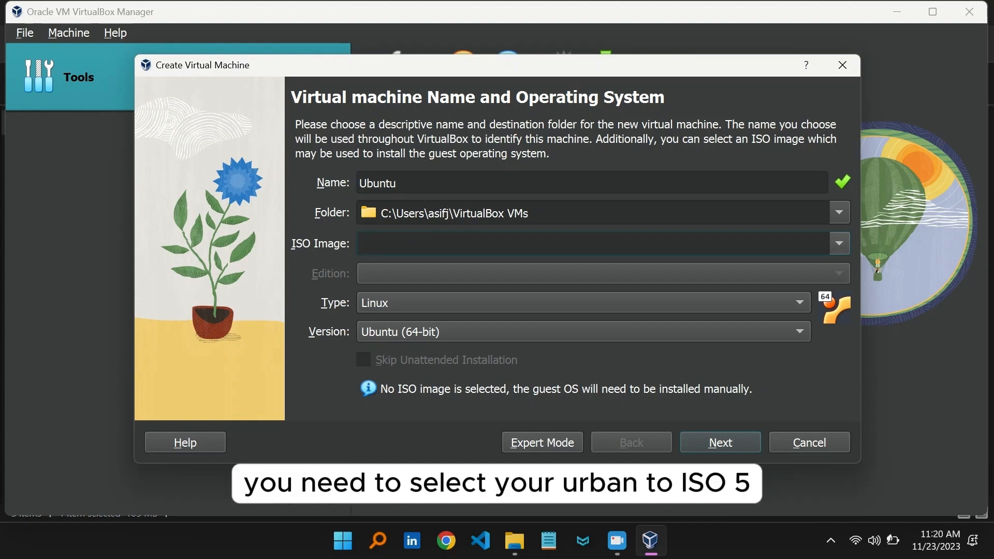
Attach ubuntu-22.04.3-desktop-amd64.iso from Downloads > Ubuntu Installation Guide and skip unattended installation
click(839, 244)
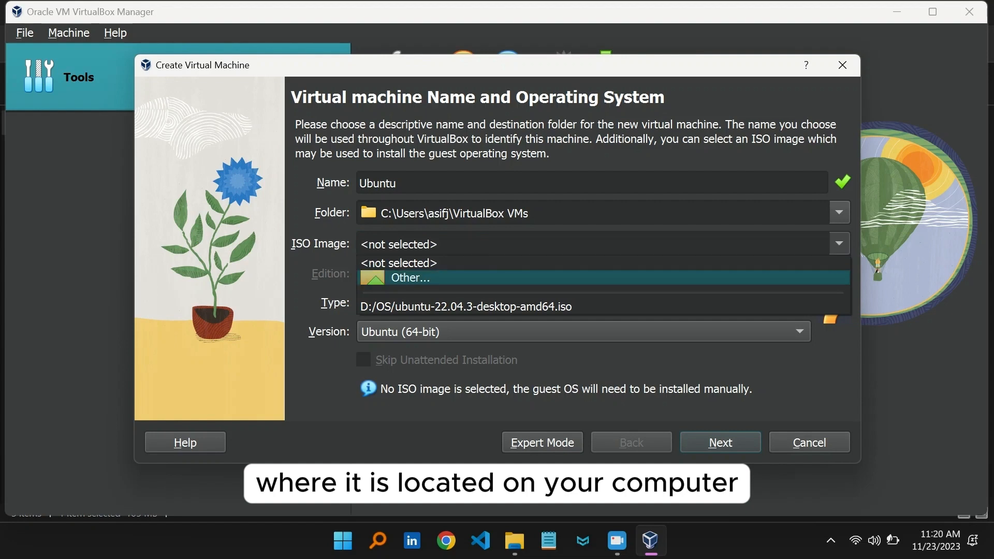
click(407, 278)
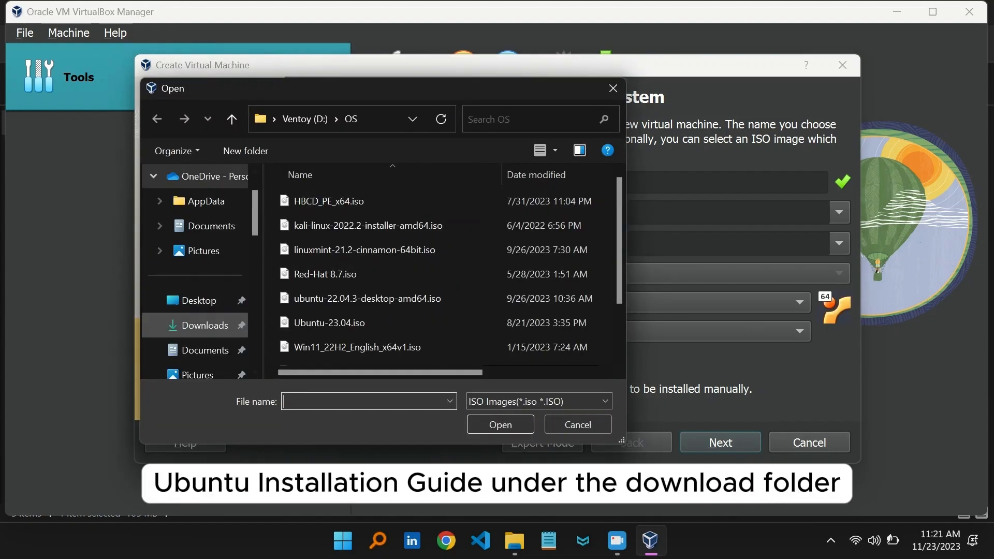
click(205, 325)
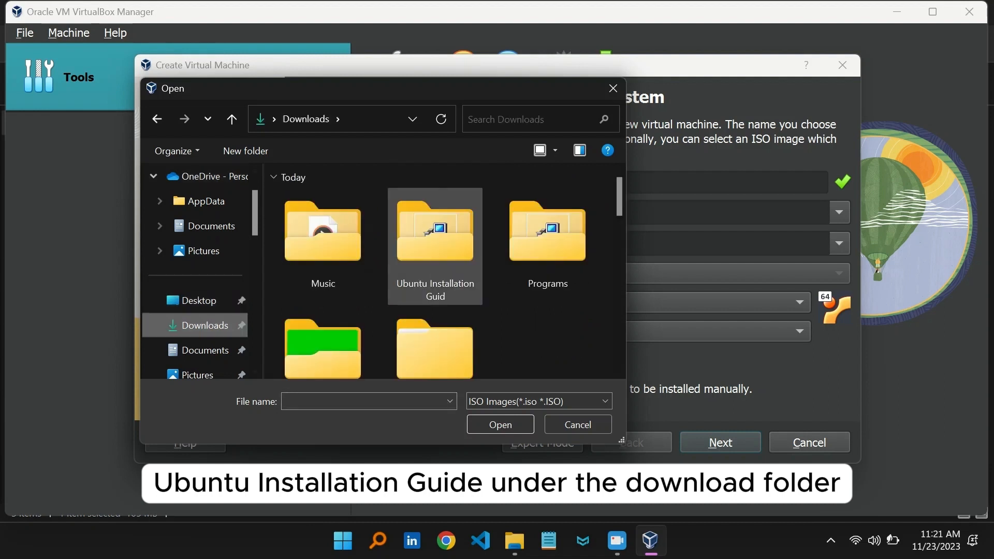
double_click(436, 220)
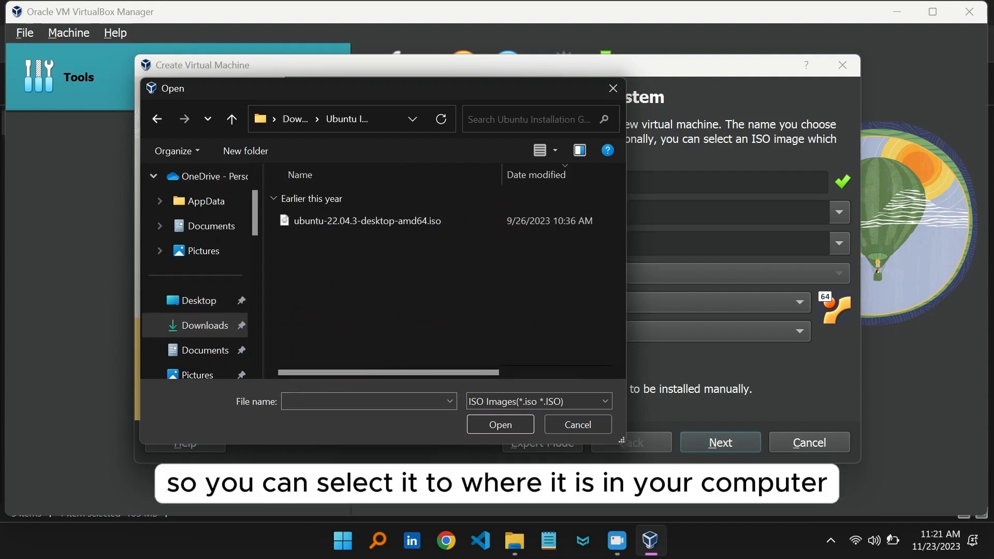
click(436, 221)
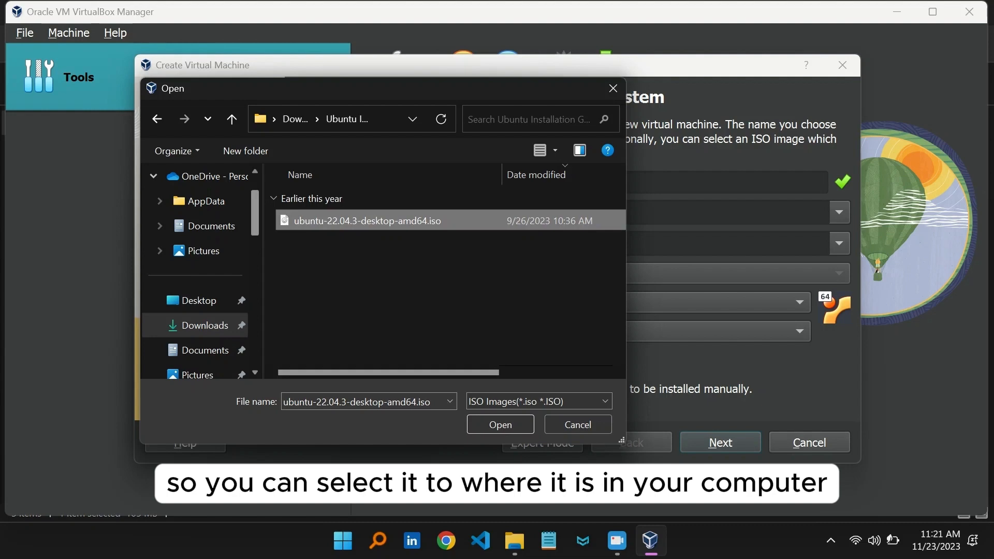
click(481, 427)
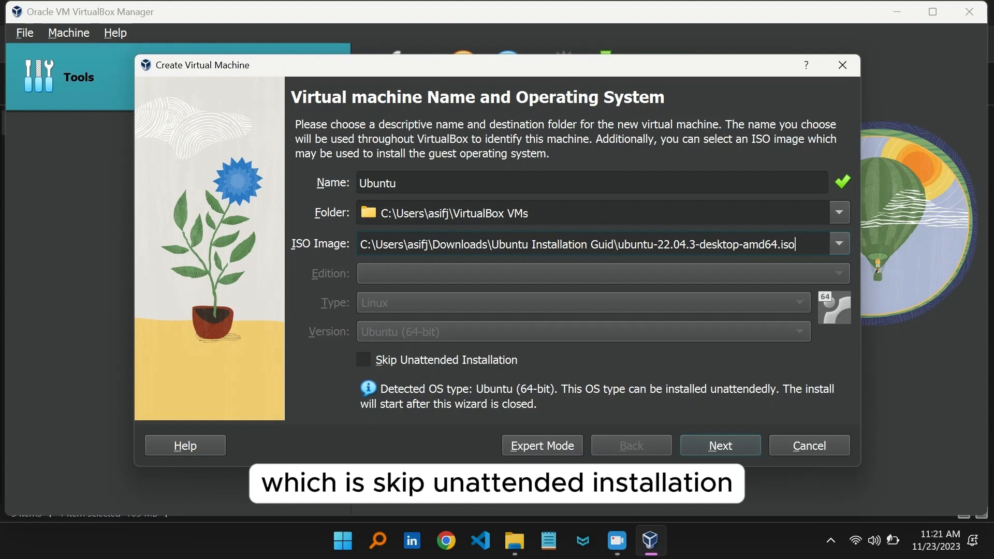
click(363, 359)
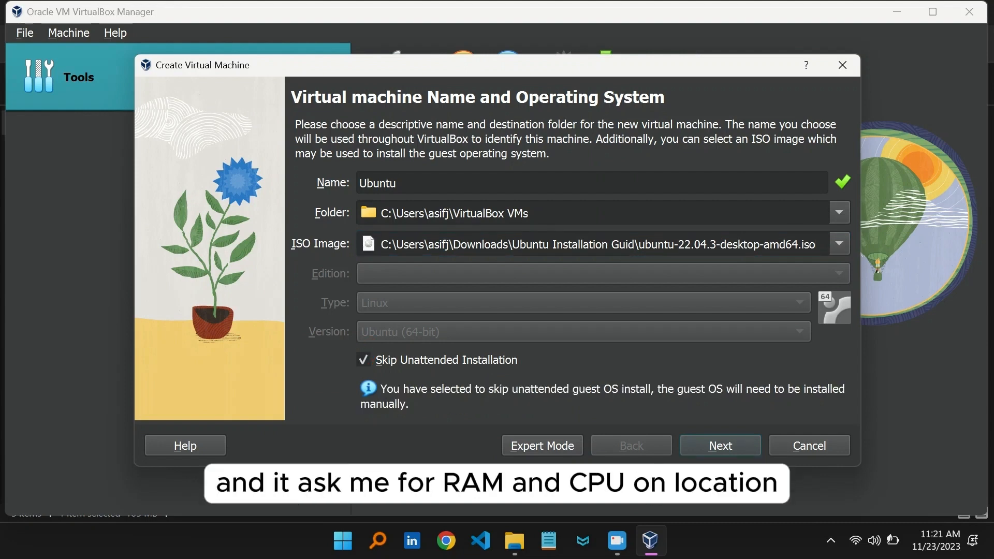
click(720, 446)
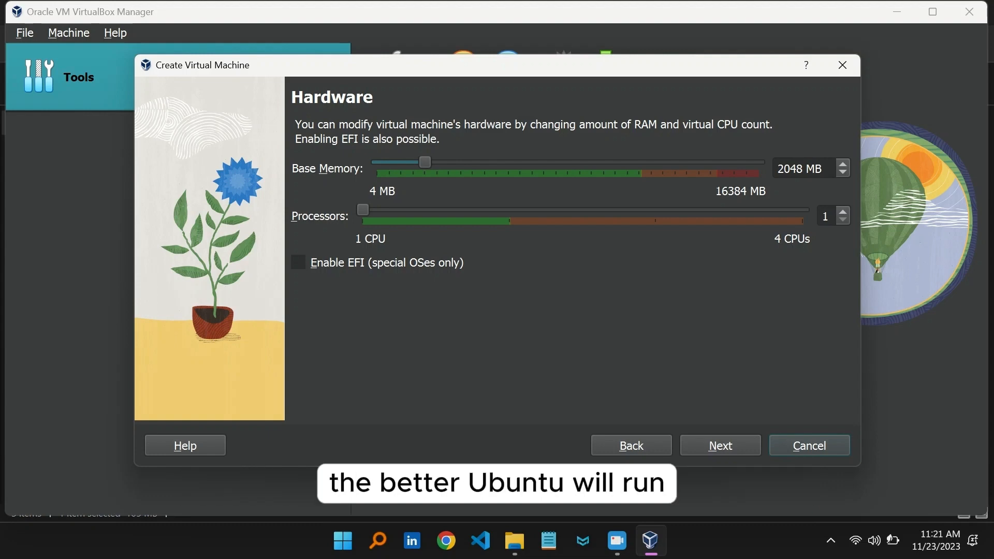
Give the VM 8192 MB base memory and 2 processors
drag(425, 162, 568, 162)
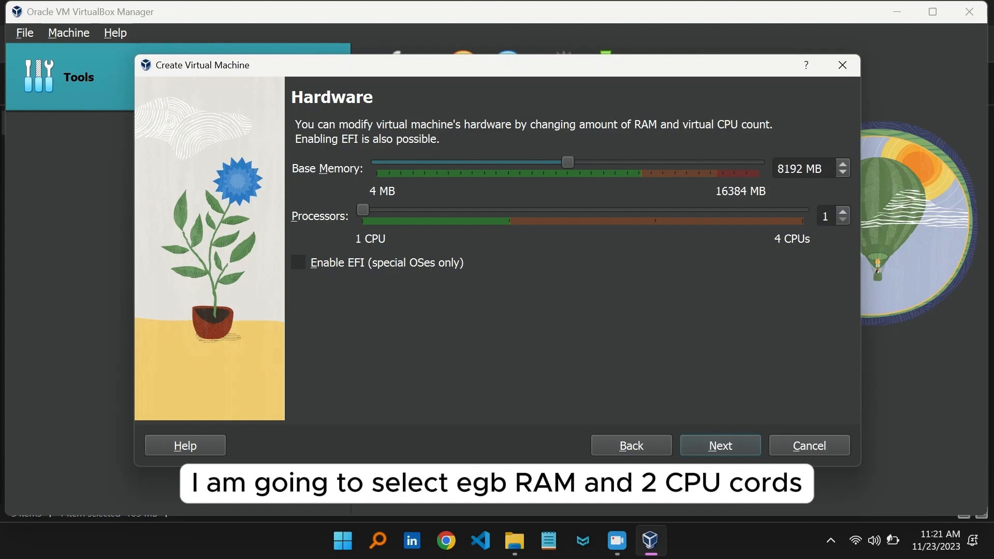
drag(363, 209, 510, 210)
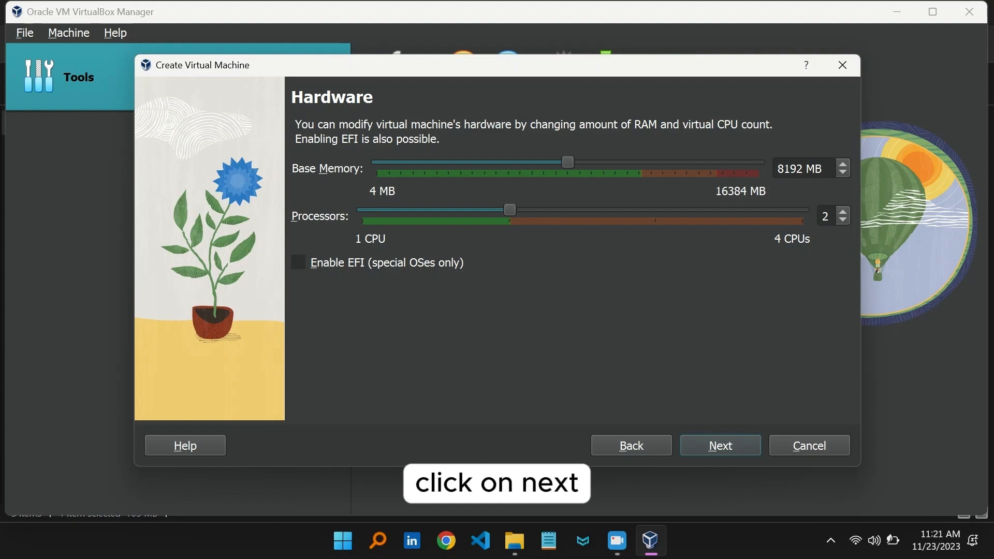
key(Return)
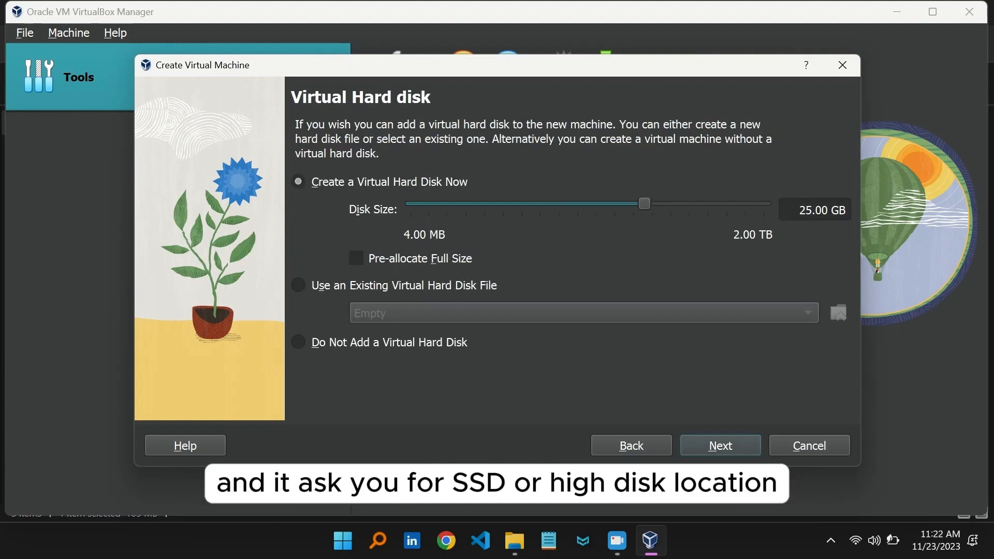
Keep the 25.00 GB virtual disk dynamically allocated and finish creating the Ubuntu VM
key(Tab)
drag(797, 211, 847, 211)
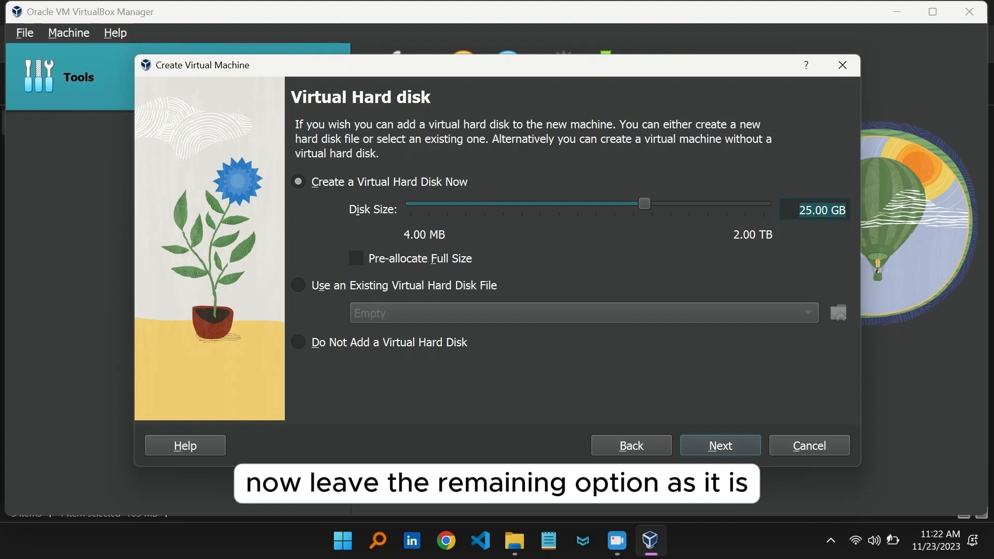
click(356, 259)
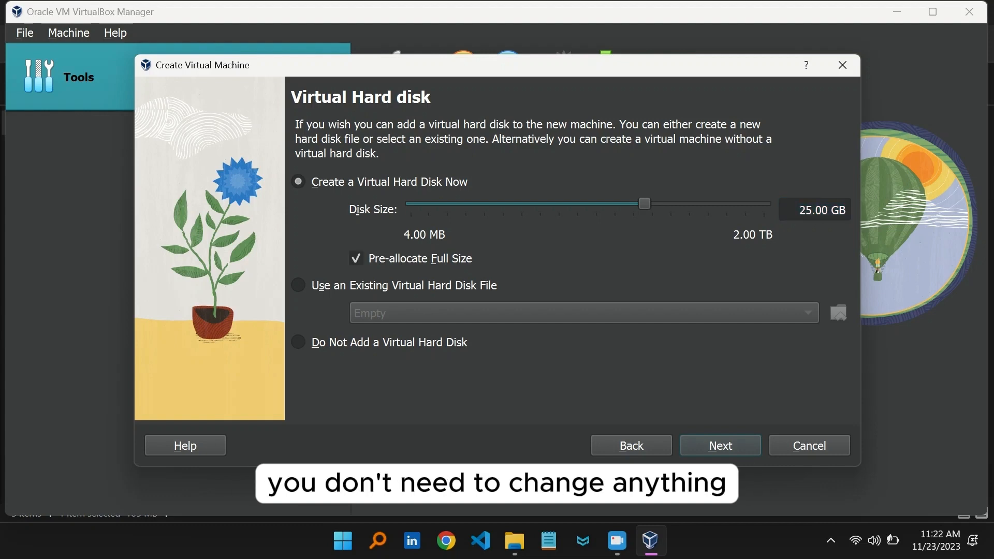
click(356, 258)
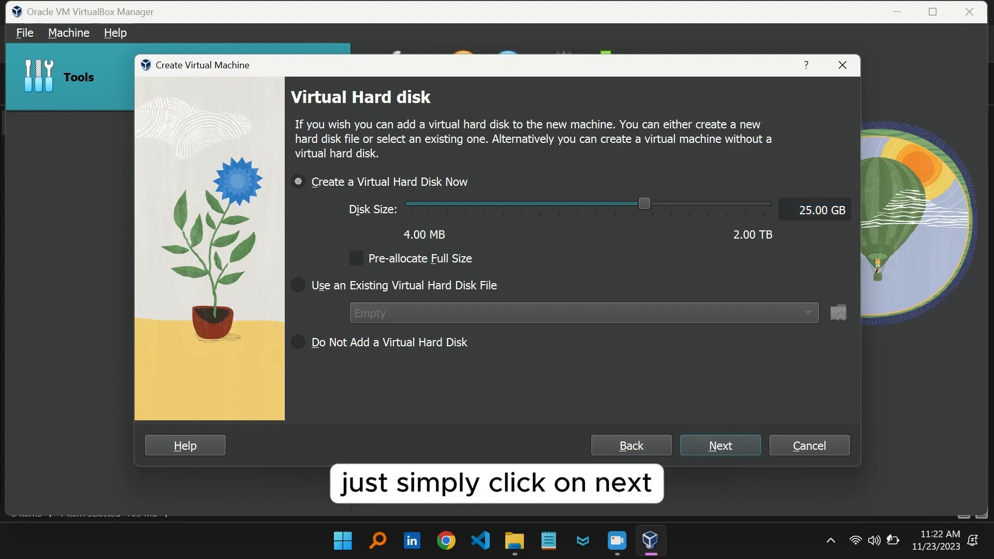
click(722, 448)
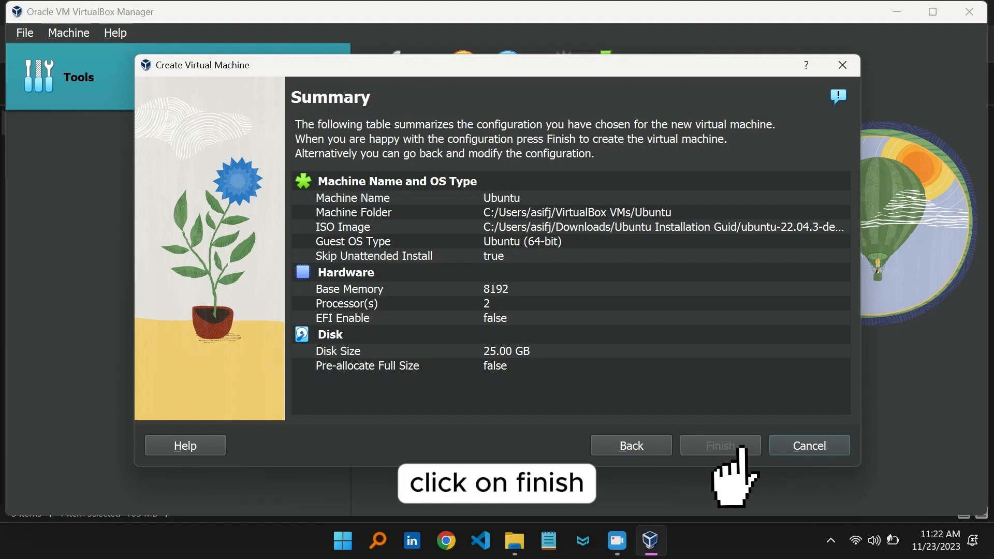
click(741, 449)
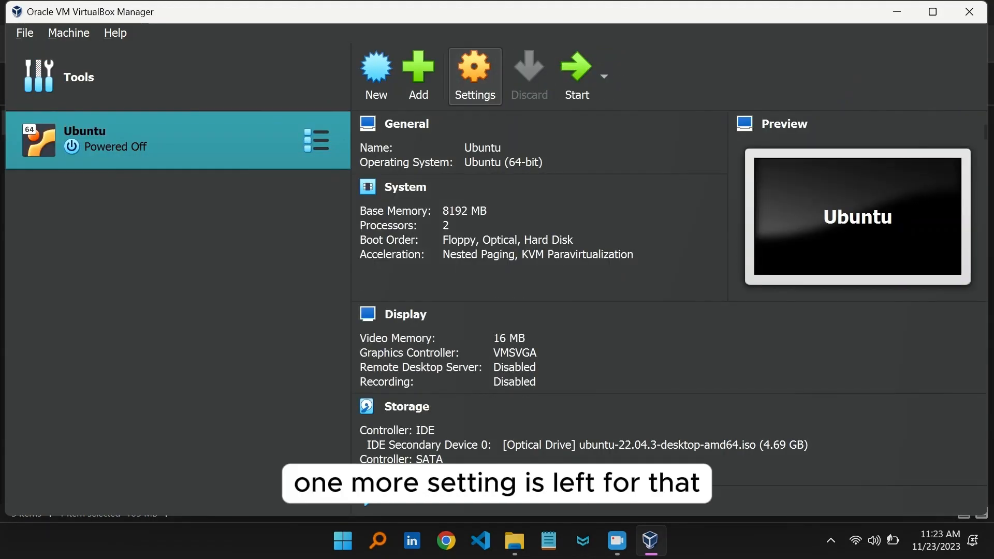
Set Shared Clipboard and Drag'n'Drop to Bidirectional under General > Advanced and save
click(474, 72)
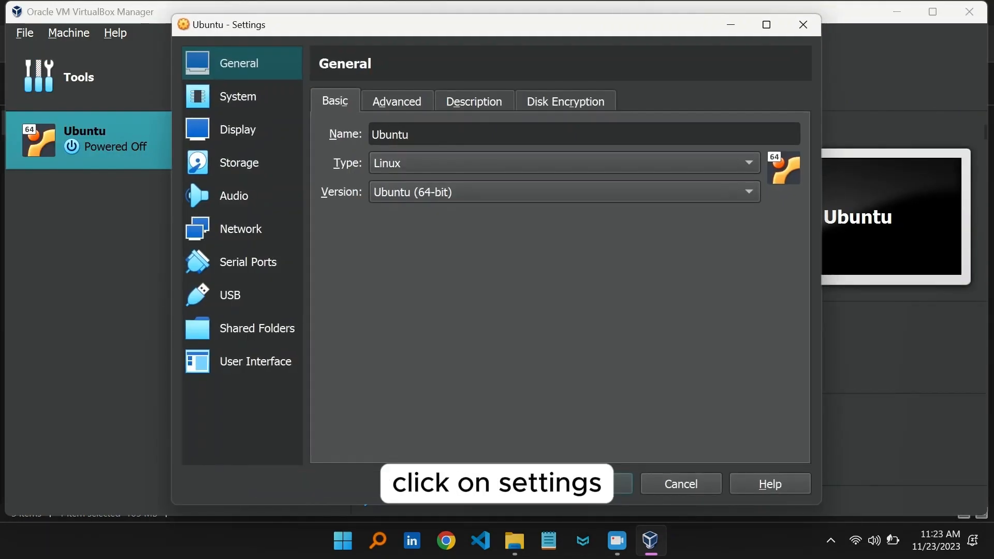
click(397, 101)
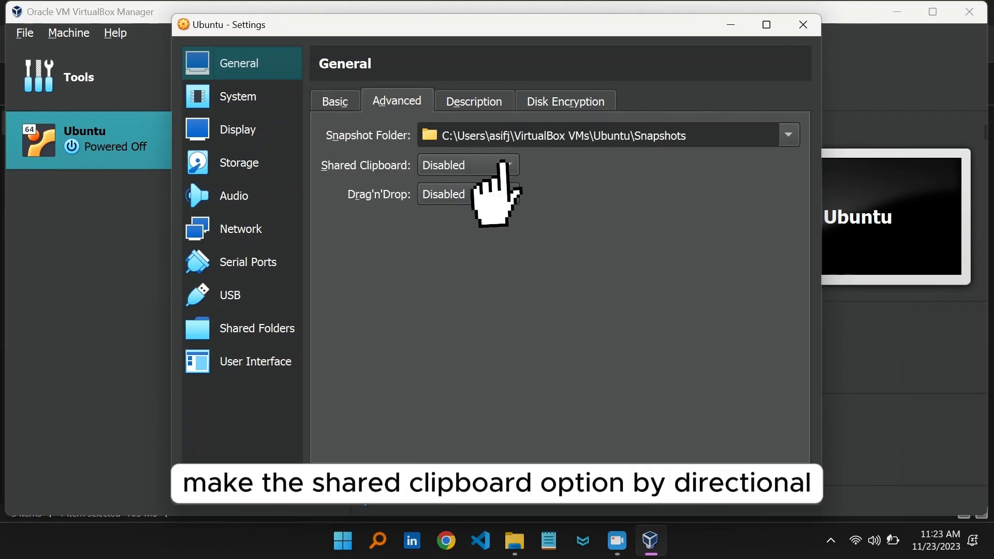
click(484, 166)
click(456, 231)
click(466, 194)
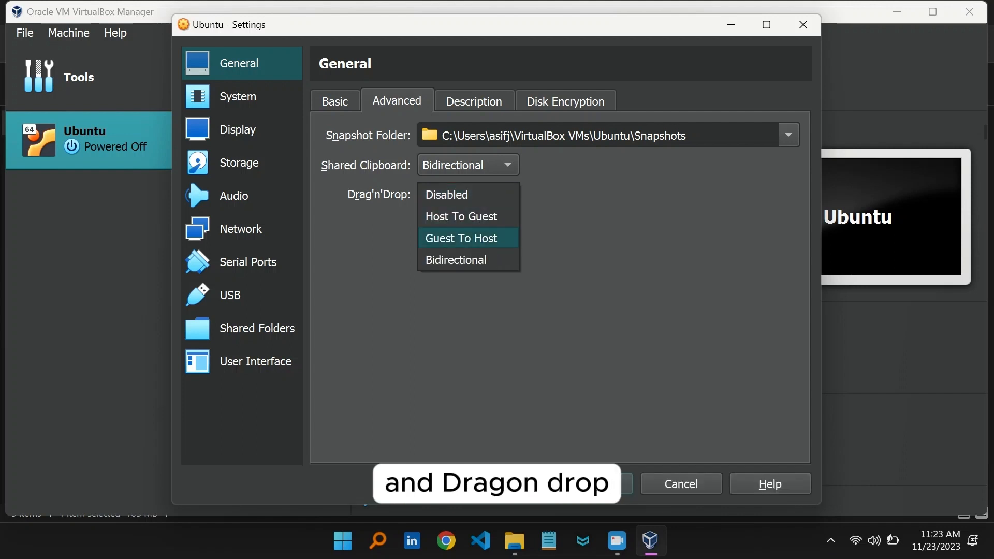
click(456, 259)
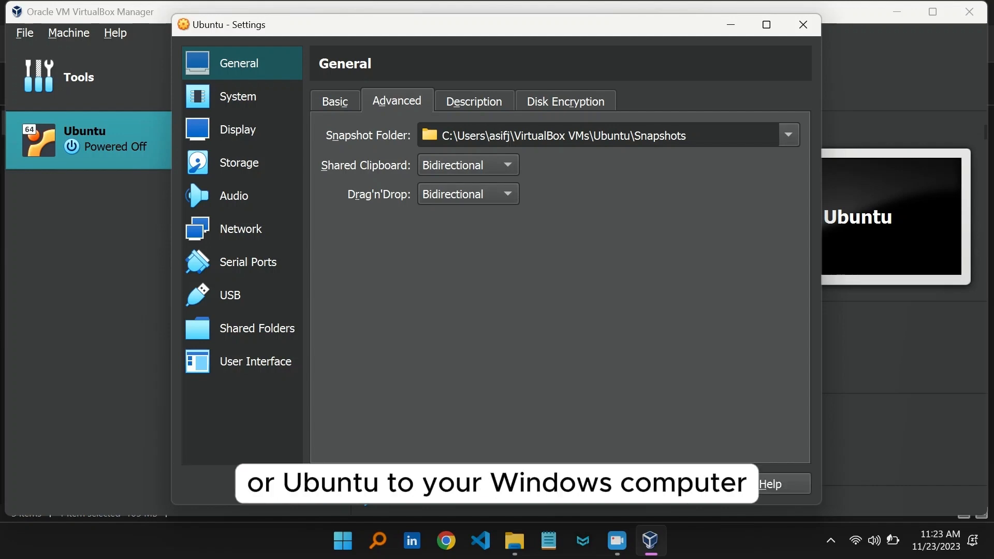
key(Return)
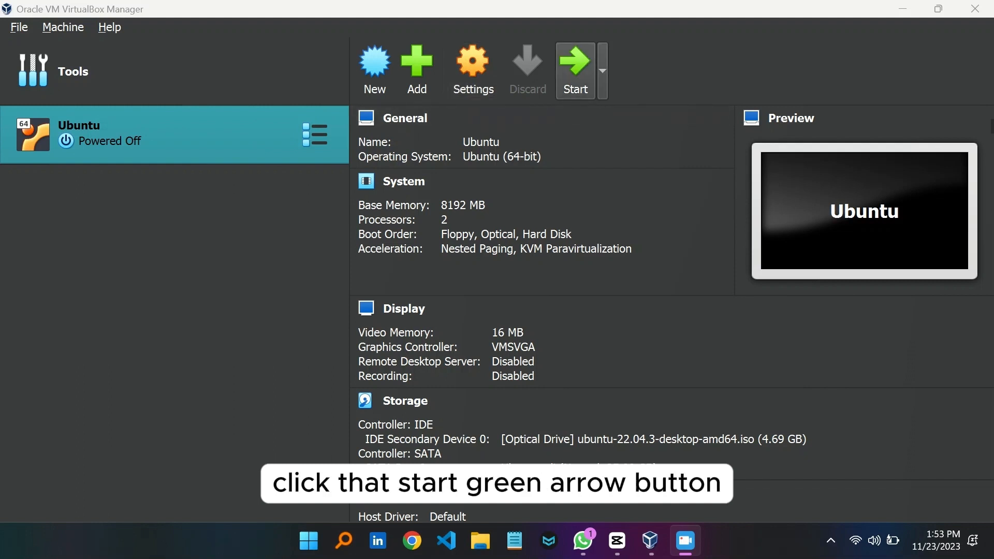
Start the Ubuntu VM and boot the Try or Install Ubuntu GRUB entry
click(575, 70)
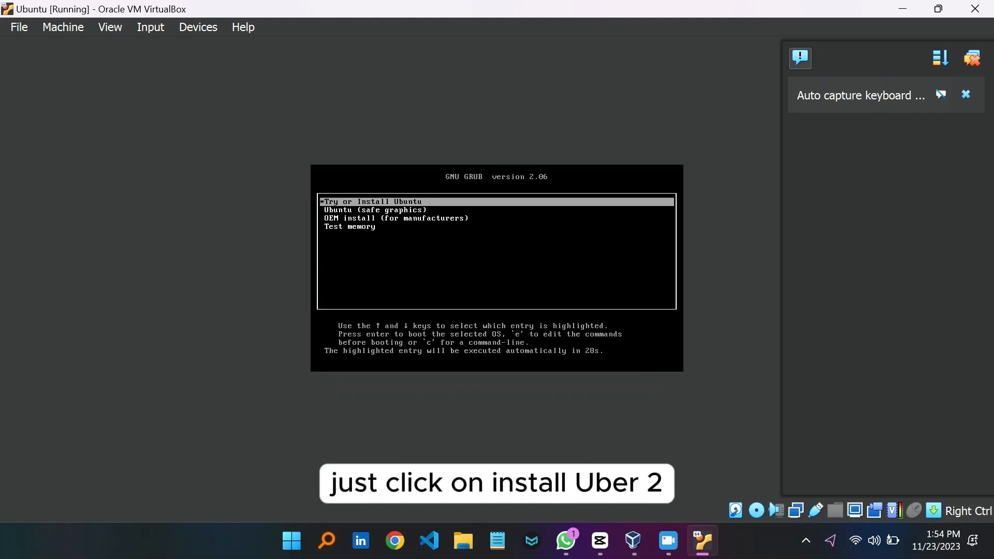
key(Down)
key(Up)
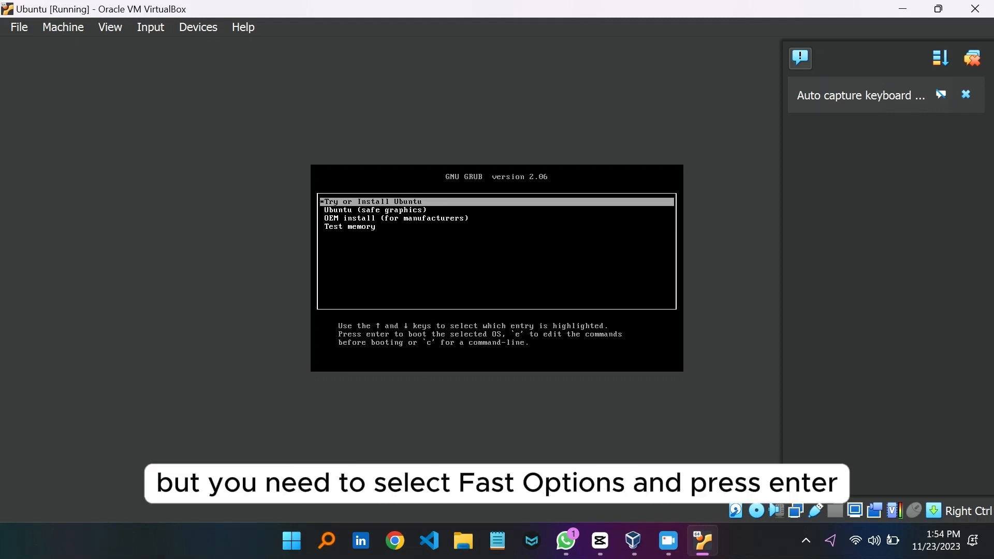
key(Return)
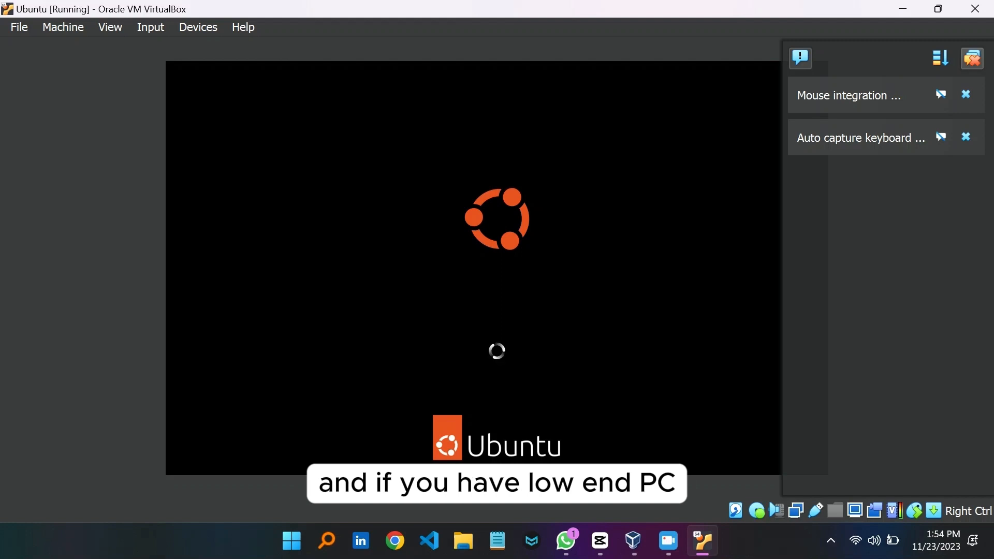
Begin installing Ubuntu with the English (US) keyboard layout and Minimal installation
click(972, 58)
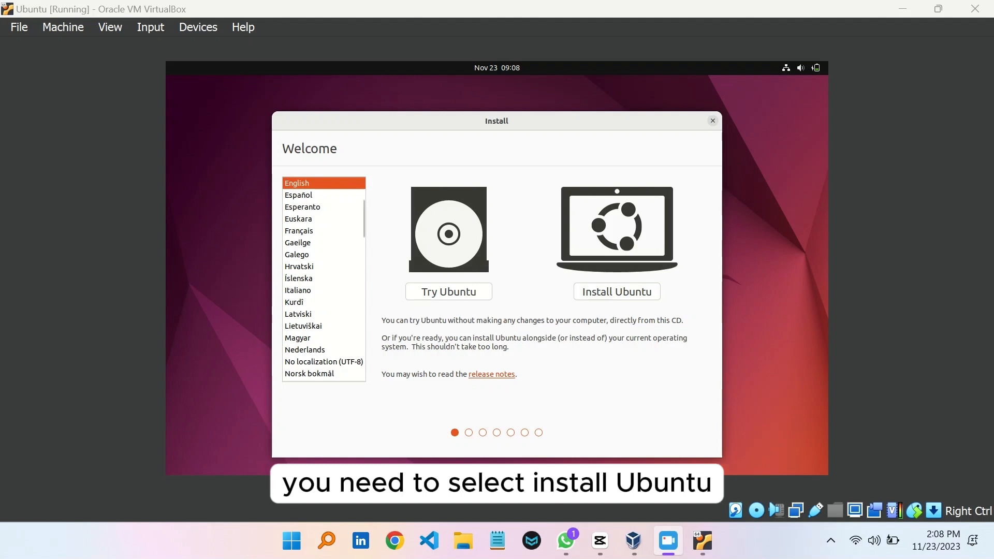
click(617, 291)
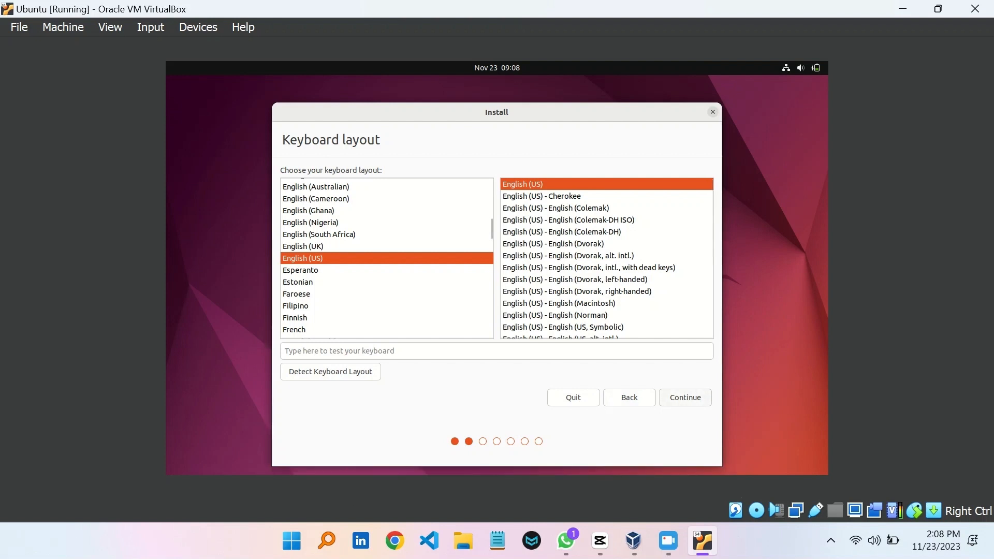
click(685, 397)
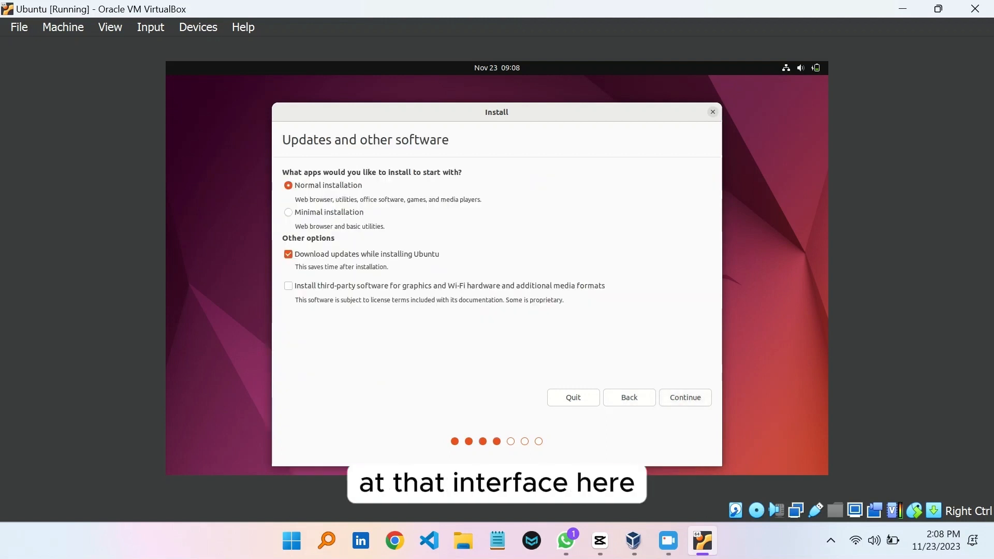
click(289, 212)
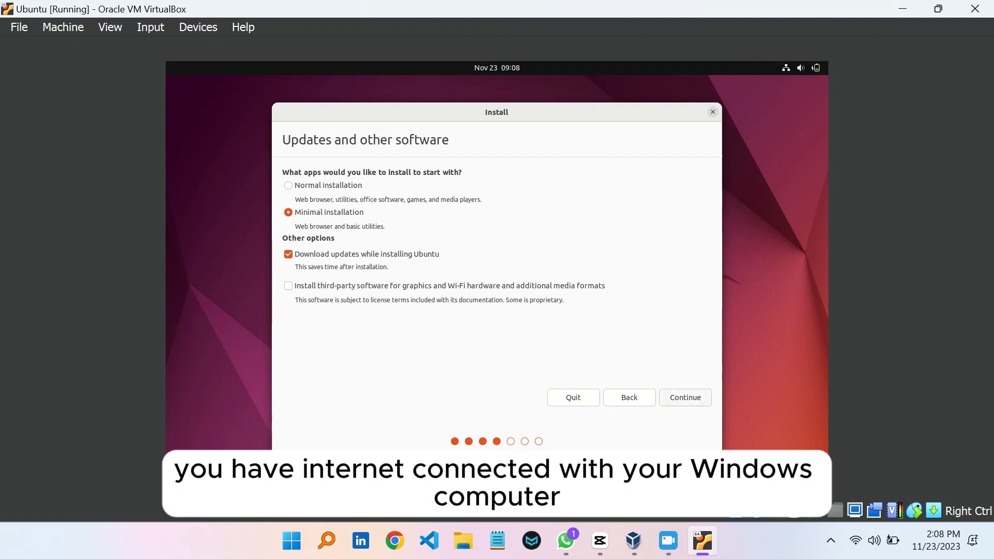
click(685, 397)
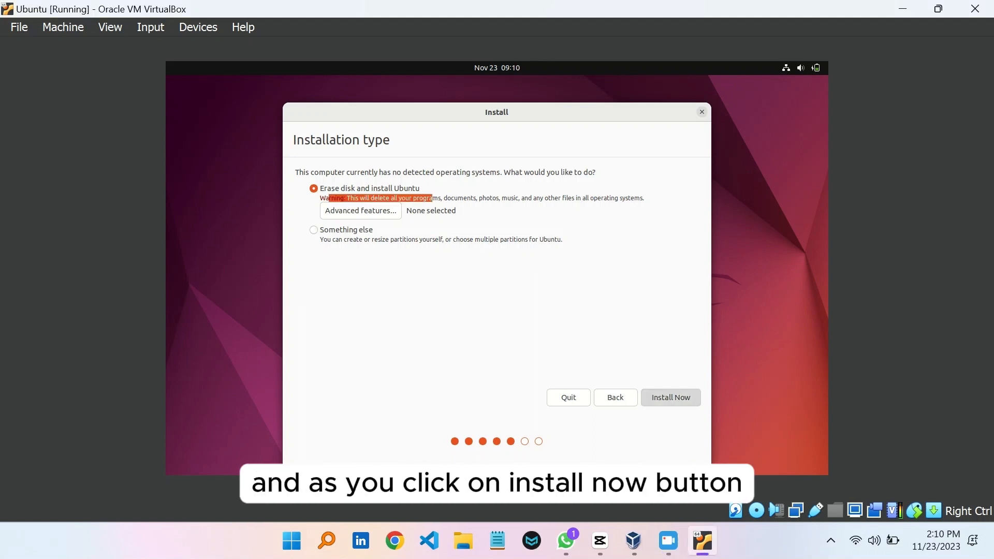
Start the install, confirm writing the partition changes, and set the location to Karachi
click(671, 398)
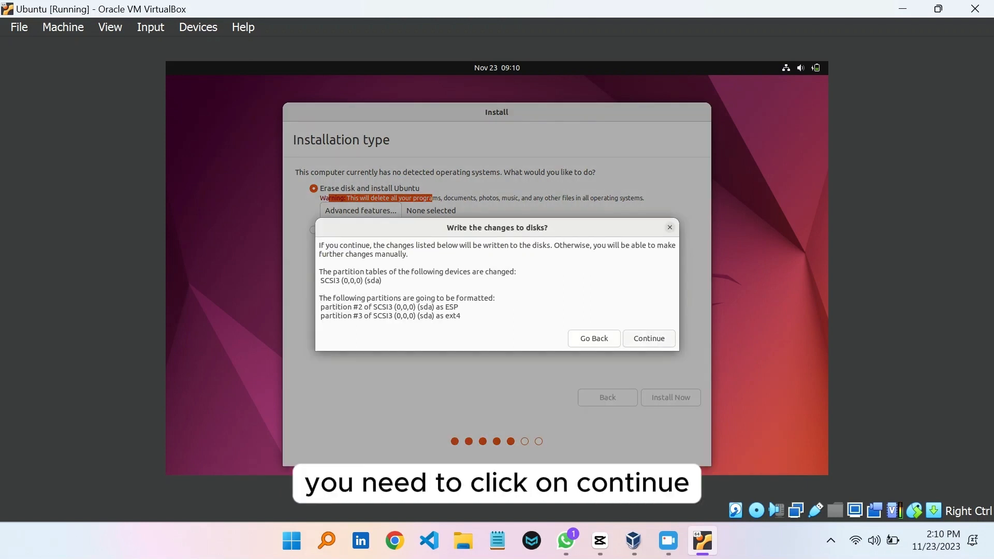
click(649, 338)
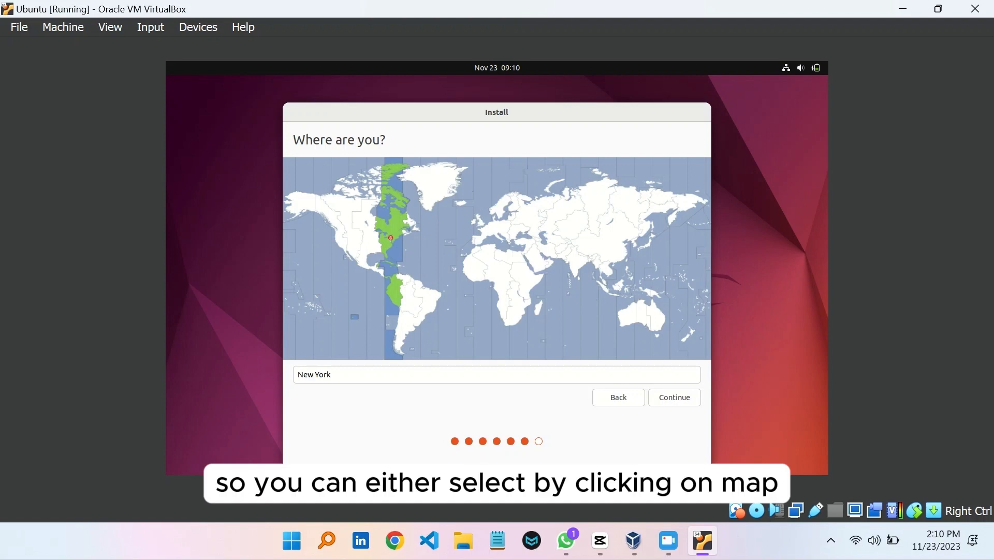
click(565, 253)
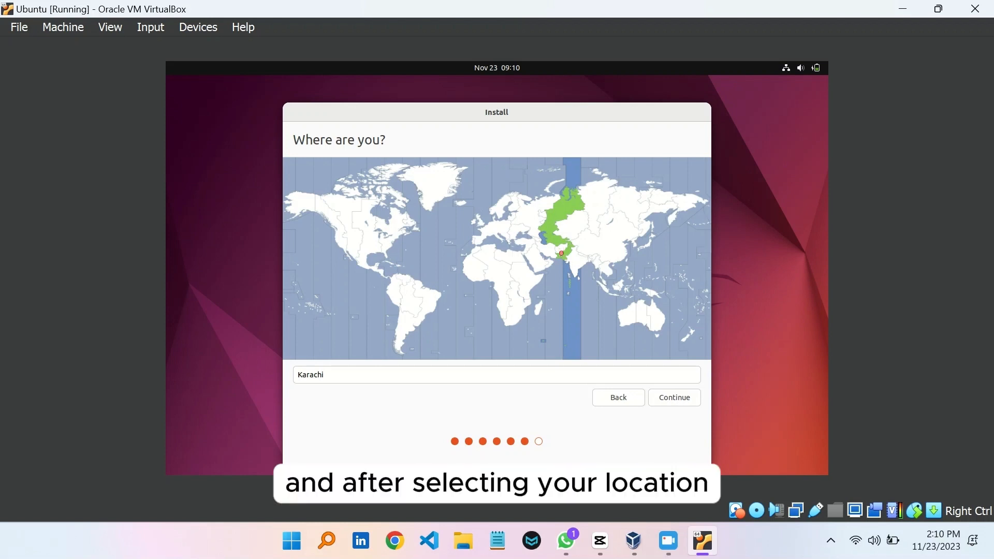
click(324, 374)
drag(324, 374, 296, 375)
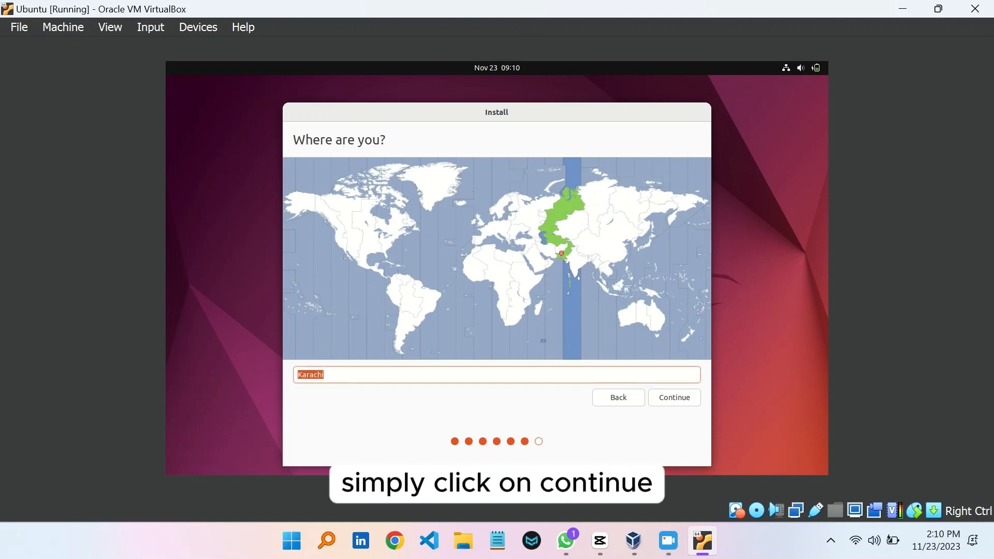
click(674, 398)
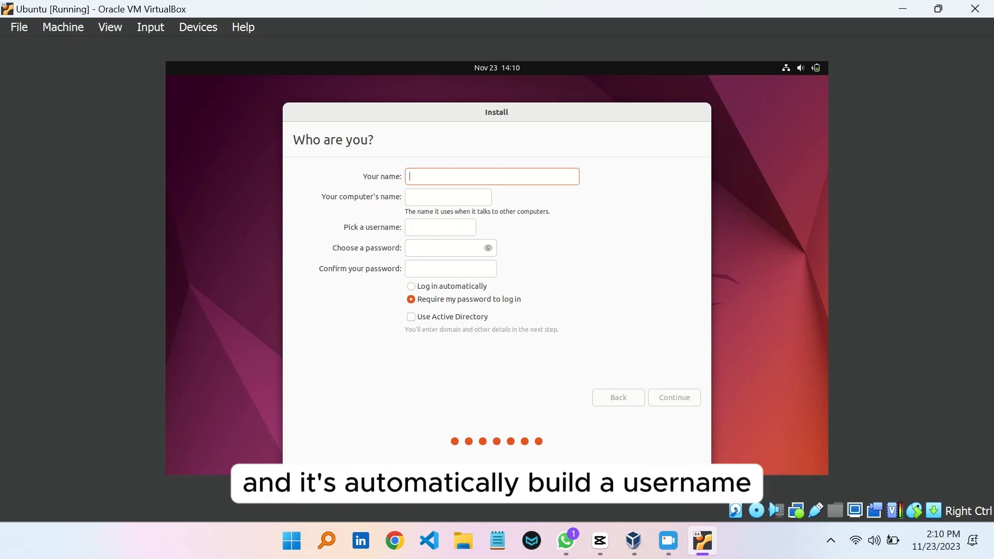
Enter the user's full name, type and confirm the account password, and begin installing
text(A)
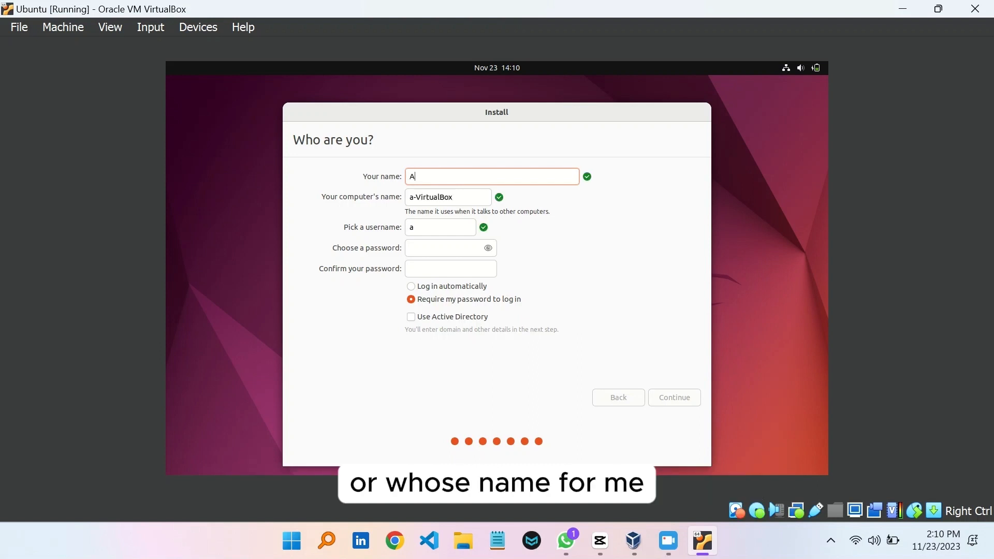
text(sif Shahzad)
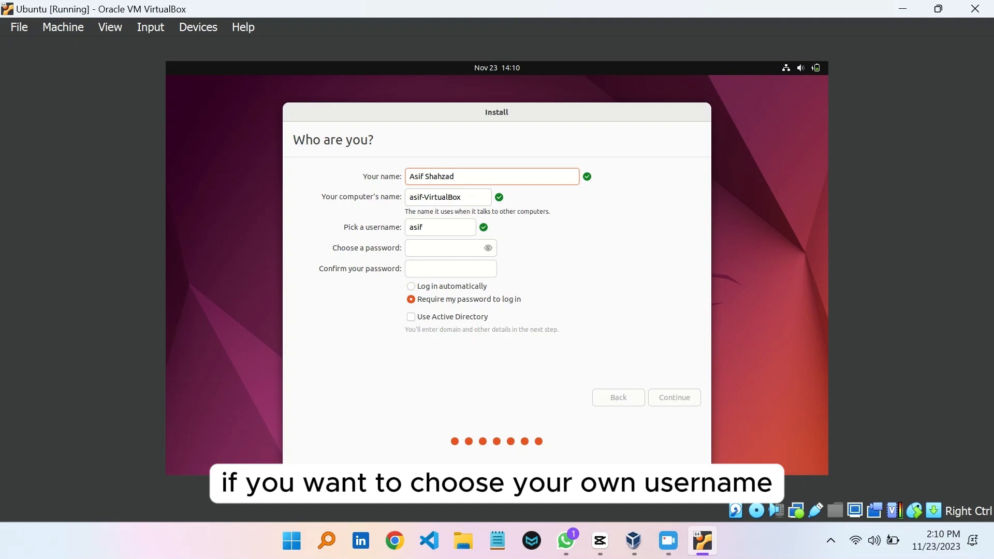
click(445, 248)
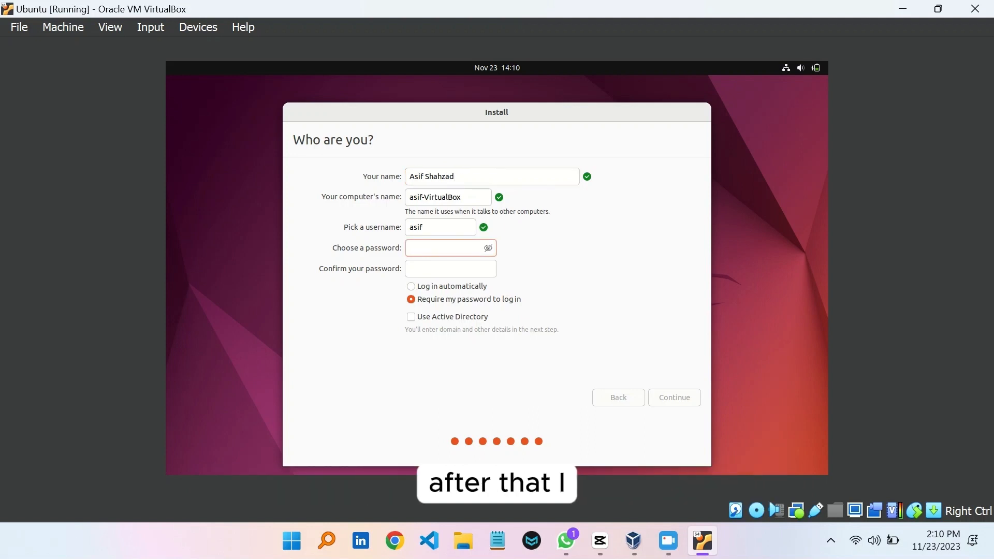
text(1)
key(Tab)
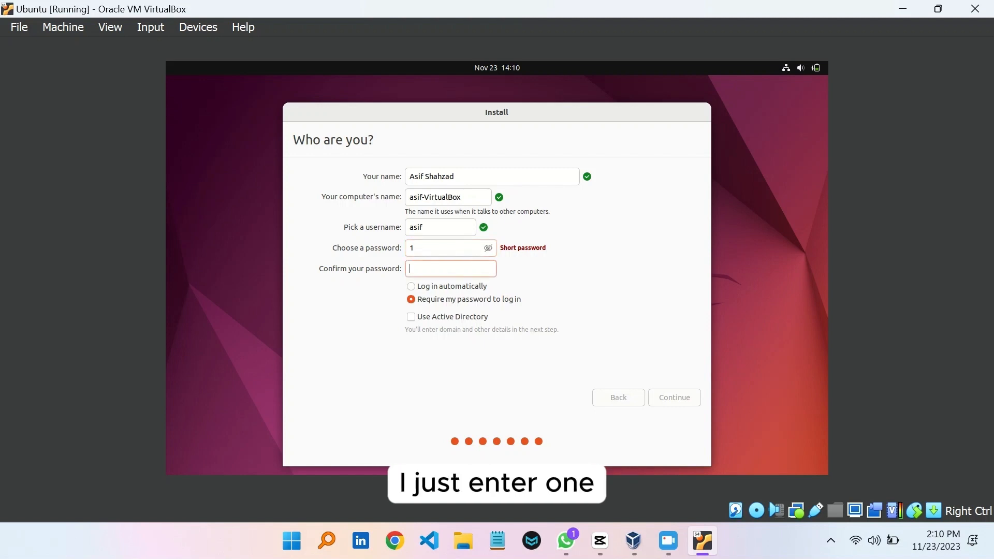
text(1)
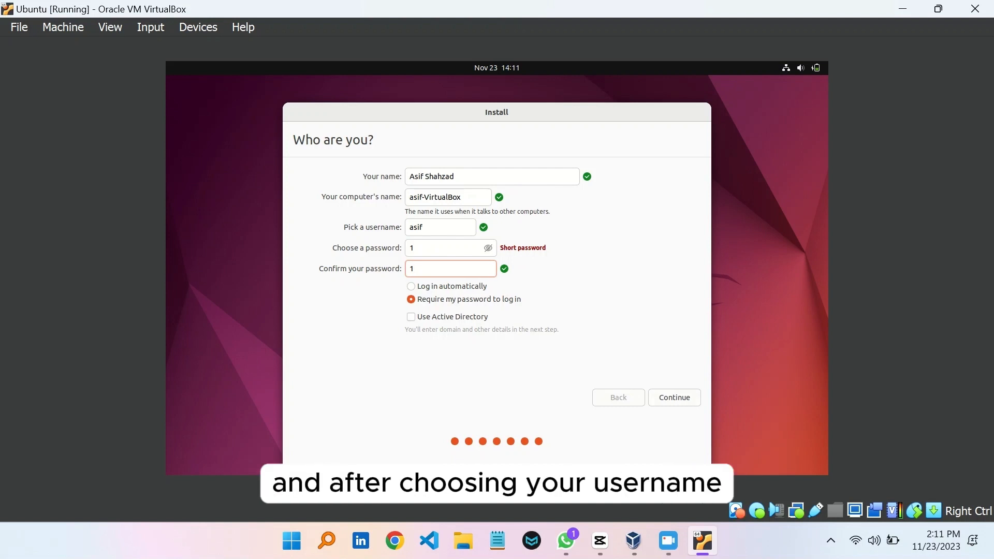
click(675, 398)
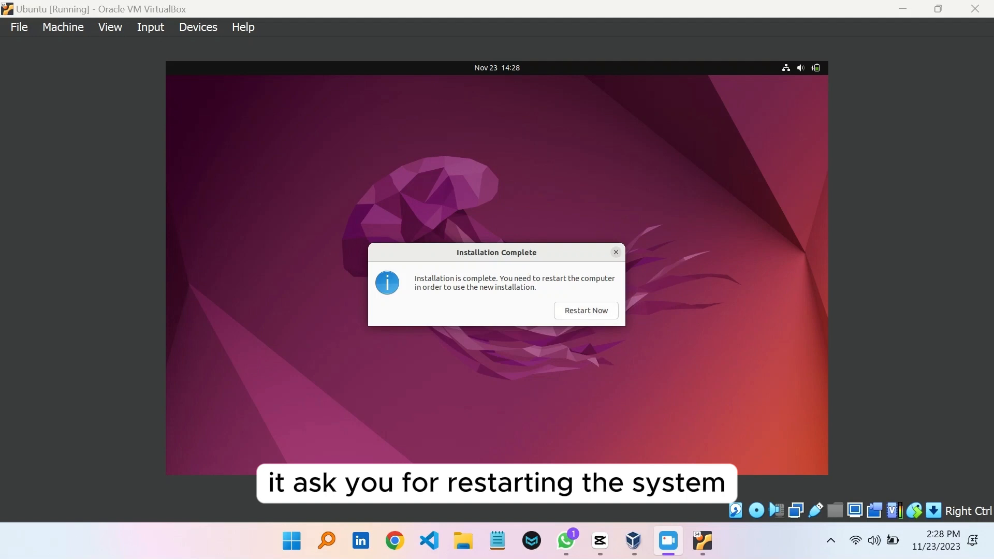
Restart into the installed Ubuntu past the remove-medium prompt and log in with the account password
click(586, 311)
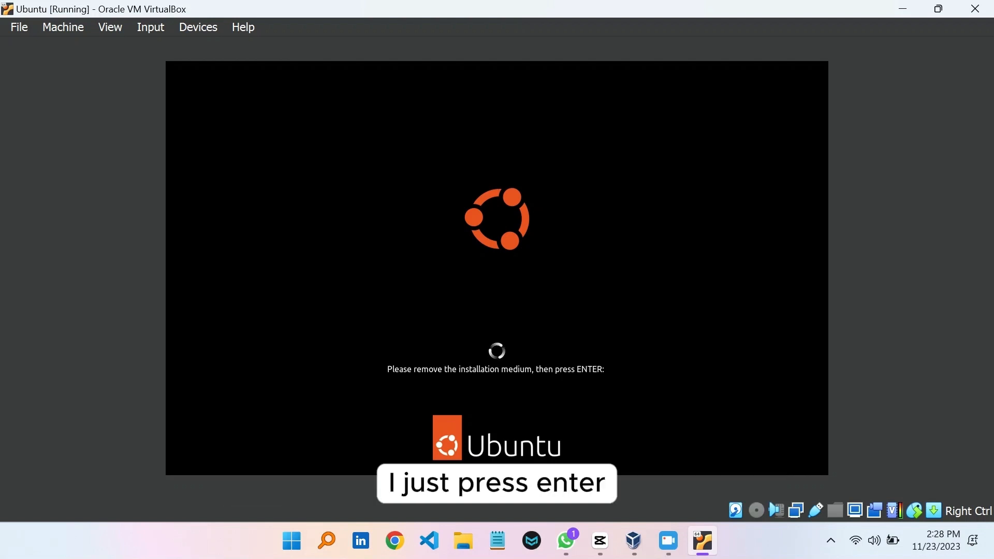
key(Return)
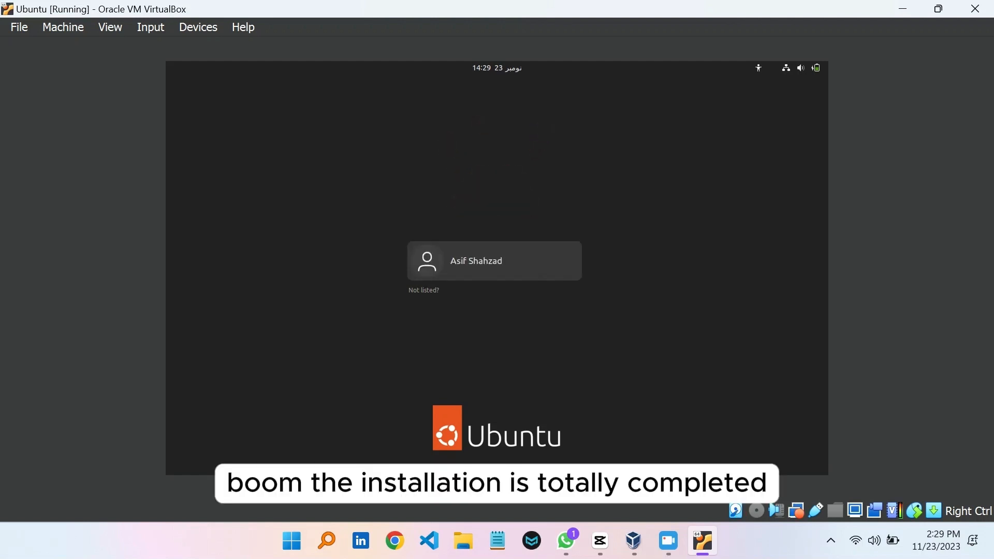
text(4)
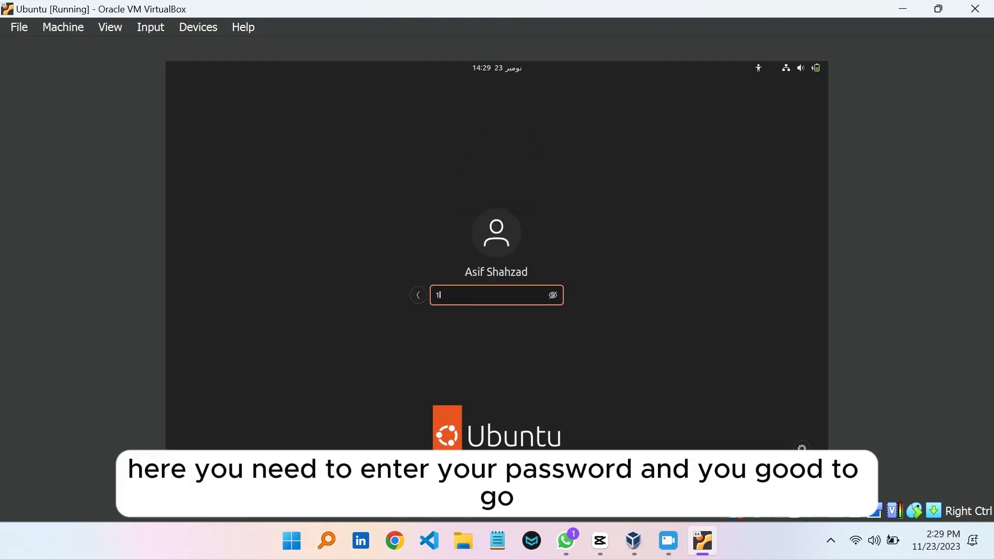
key(Return)
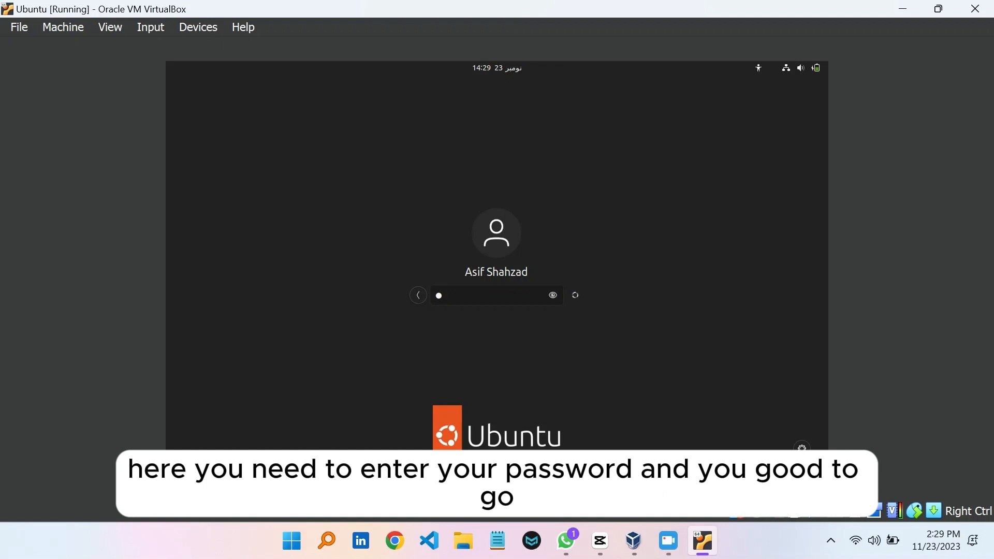